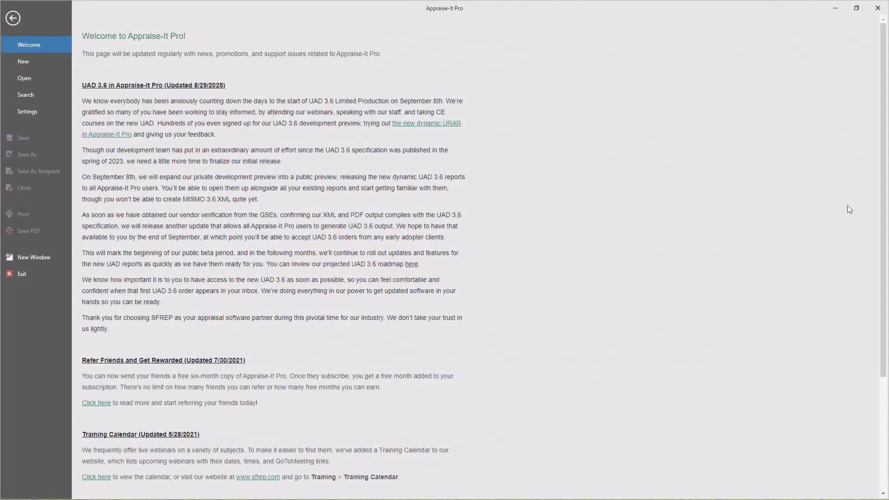
Create a new UAD 3.6 URAR report, fill in the subject's street address, and go to Site.
left_click(45, 64)
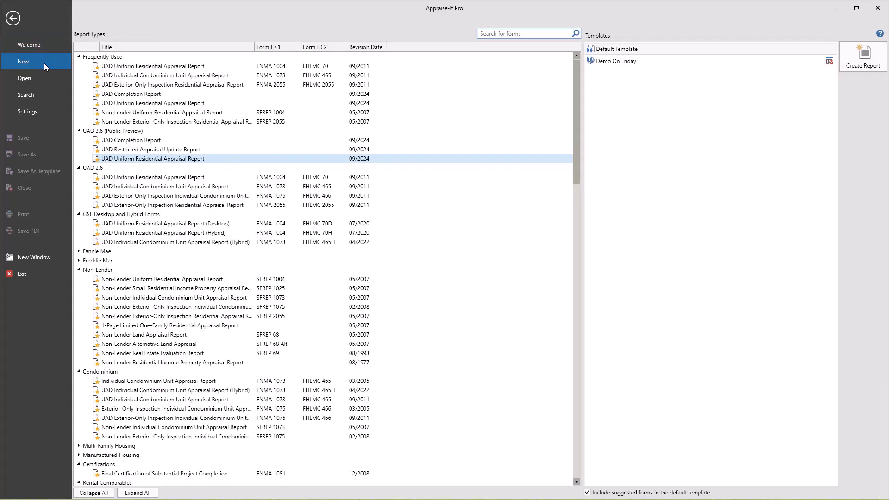
double_click(197, 159)
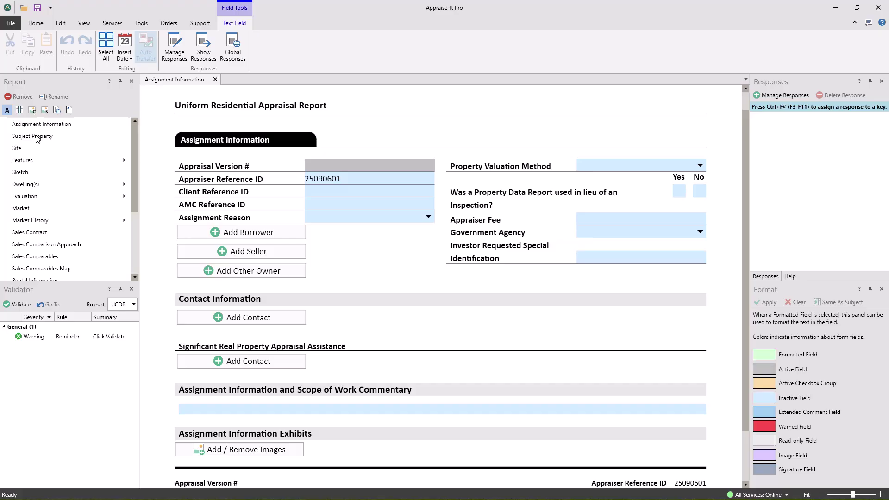
left_click(37, 136)
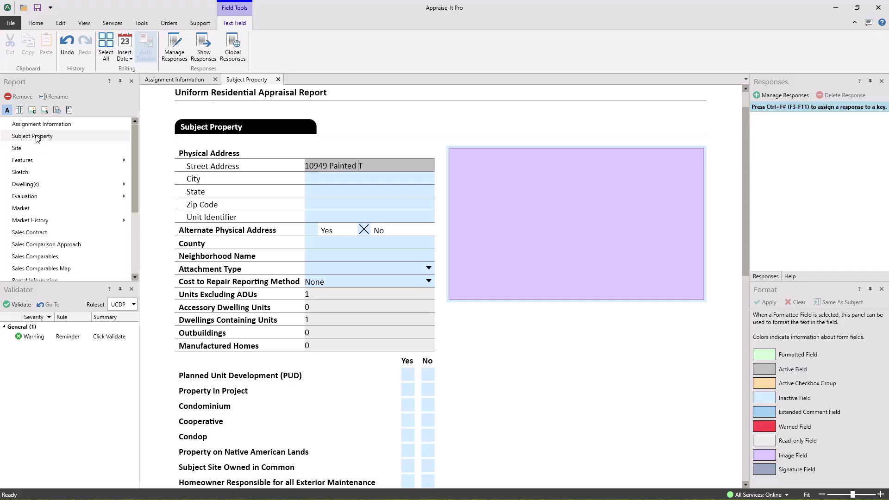
key("Tab")
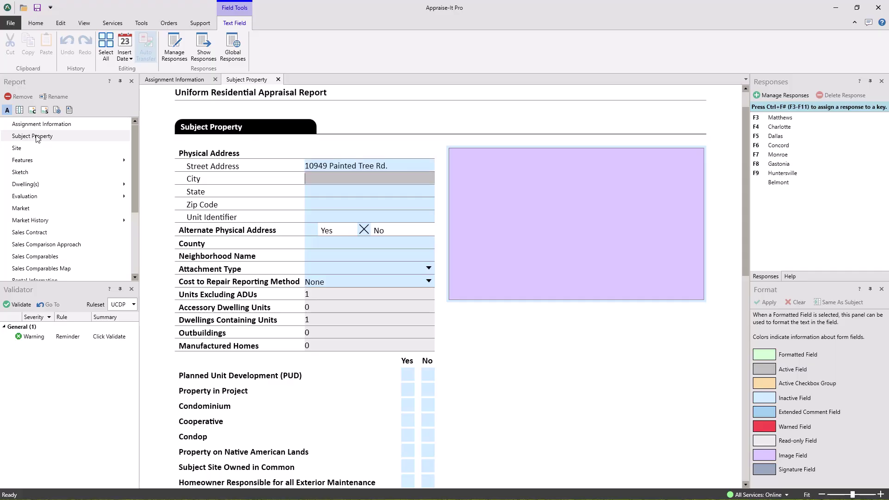
left_click(16, 148)
Open the Sales Comparables grid showing the subject beside three comparables.
left_click_drag(746, 235, 745, 237)
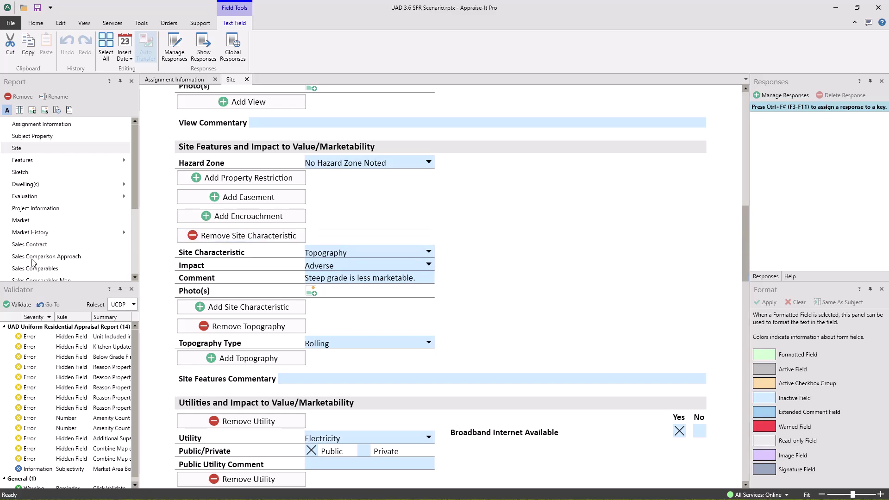
left_click(21, 270)
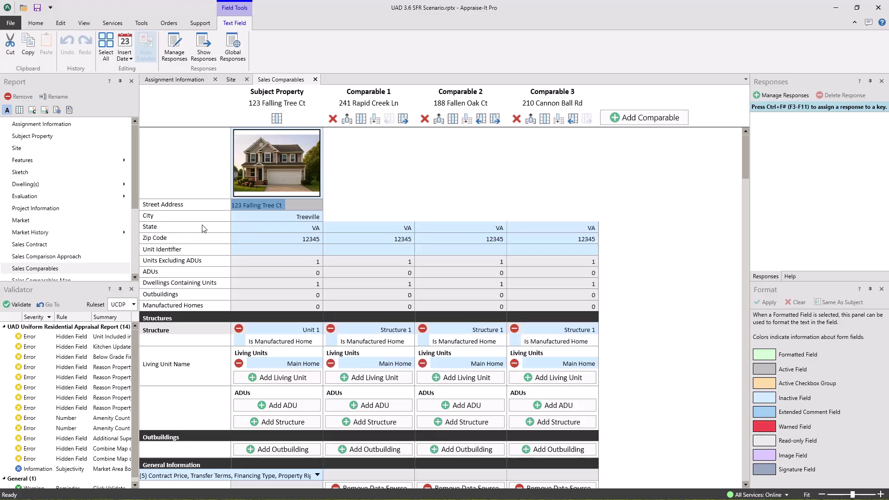
Add a fourth comparable column, then start a fresh UAD 3.6 Uniform Residential Appraisal Report.
left_click(660, 115)
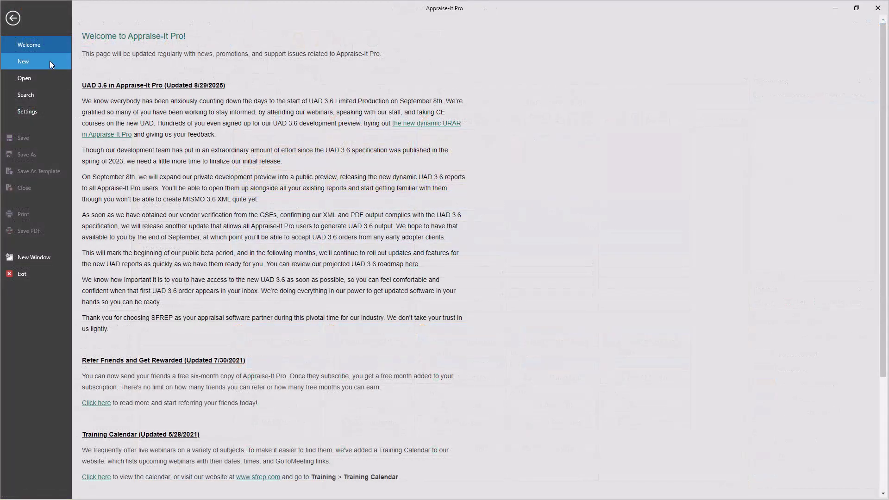
left_click(49, 60)
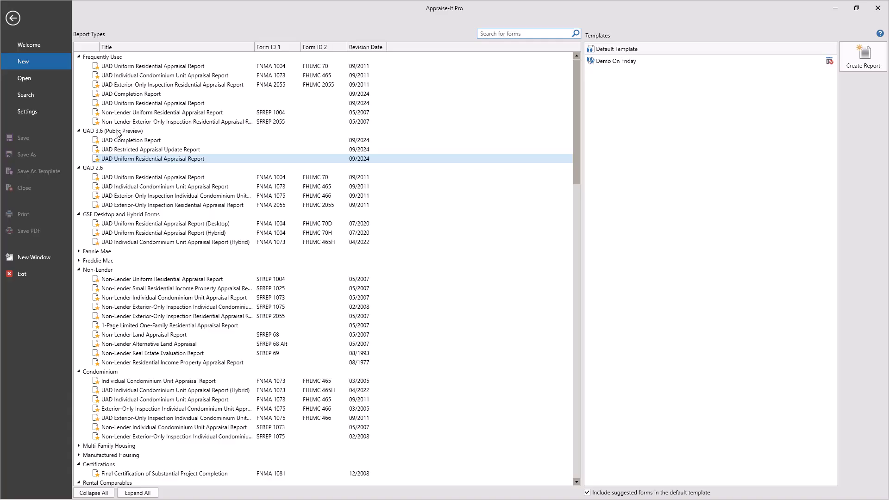
double_click(144, 158)
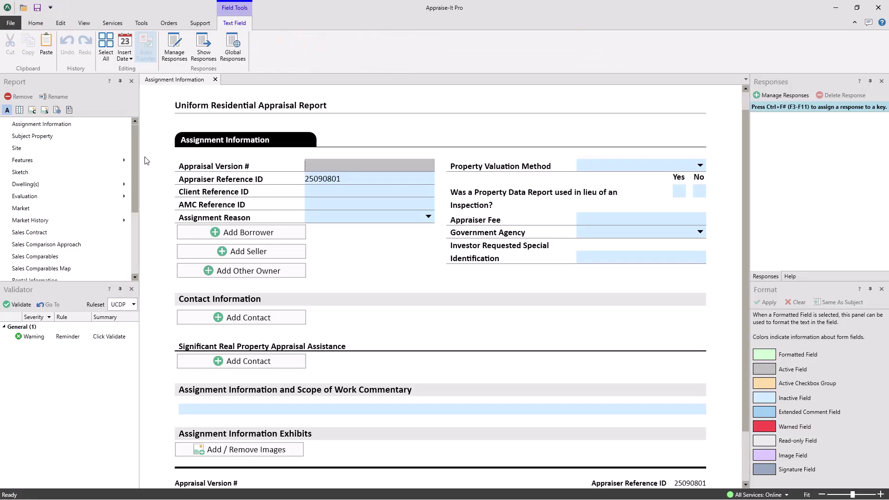
In Sales Contract, answer Yes to all contract, arm's length and concession questions.
left_click(48, 236)
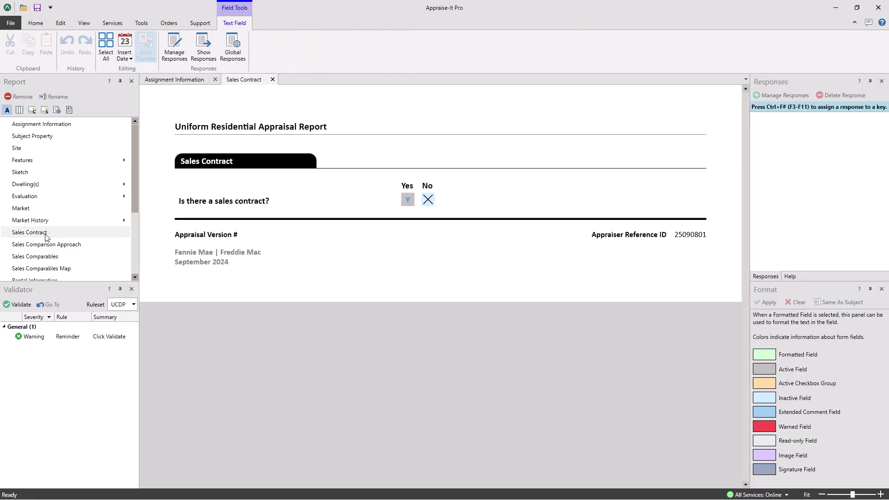
left_click(407, 200)
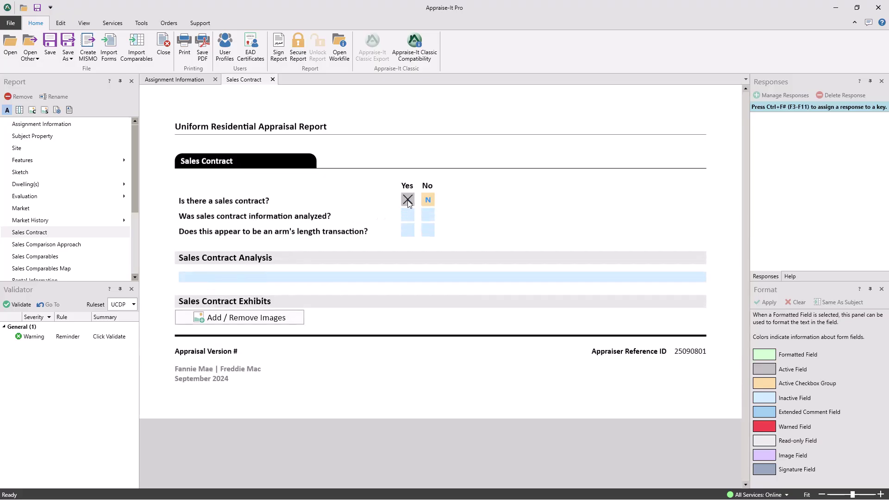
left_click(410, 216)
left_click(407, 230)
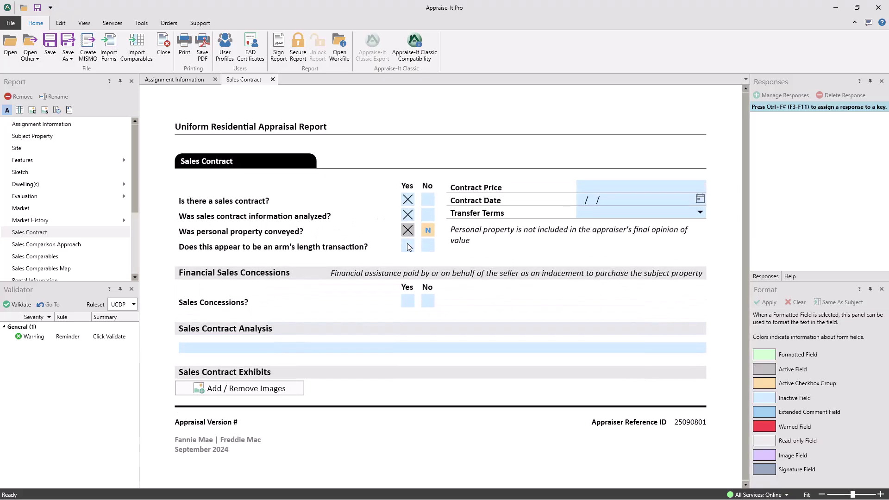
left_click(409, 302)
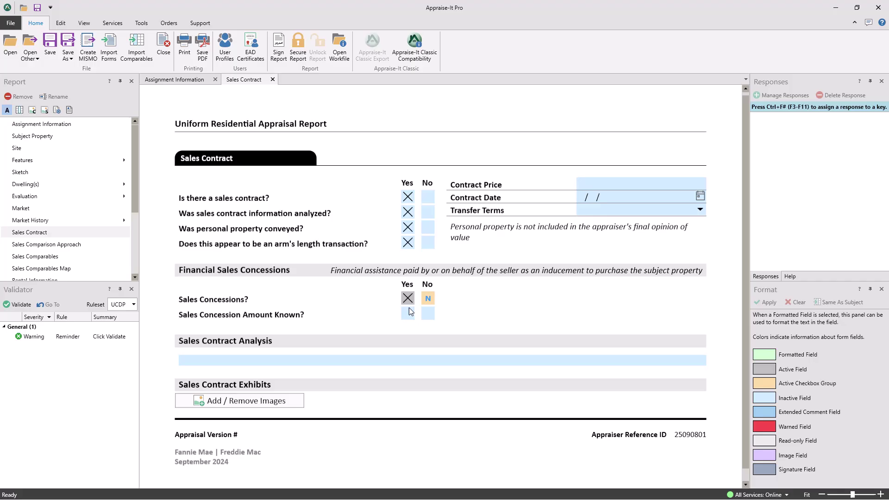
left_click(407, 313)
left_click(407, 329)
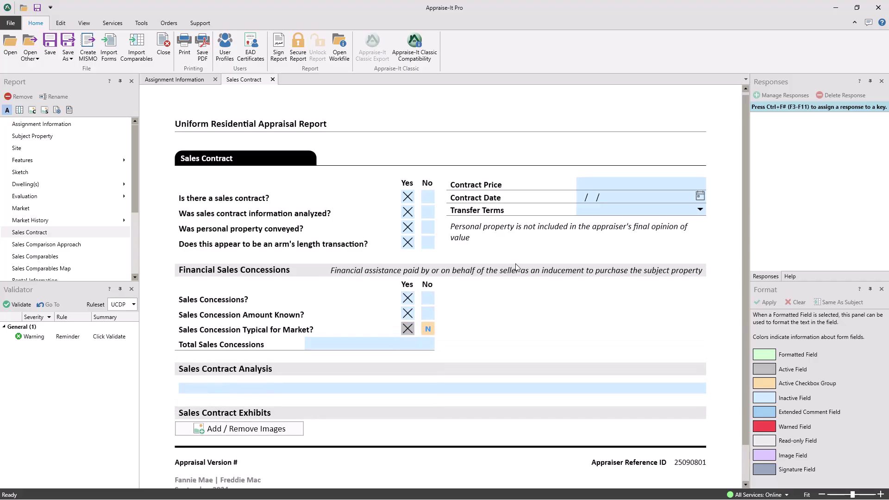
Set the contract price to $558,000, date 09/03/2025, and transfer terms to Short Sale.
left_click(620, 183)
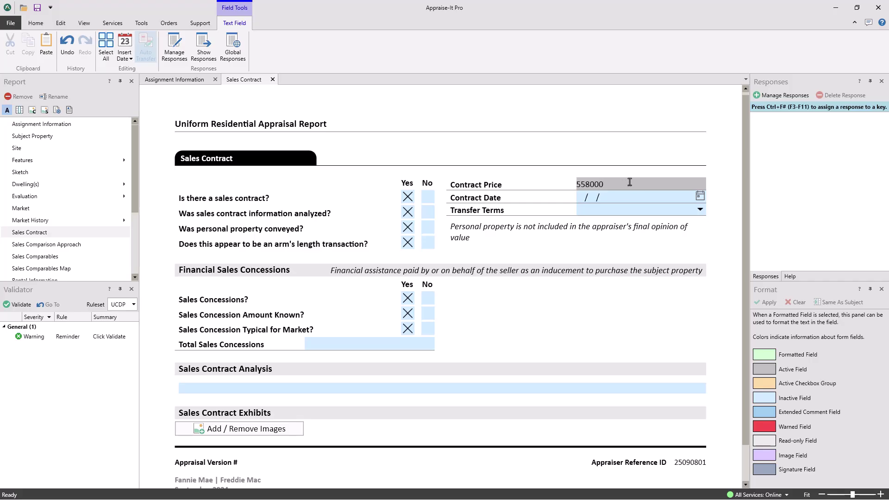
left_click(700, 197)
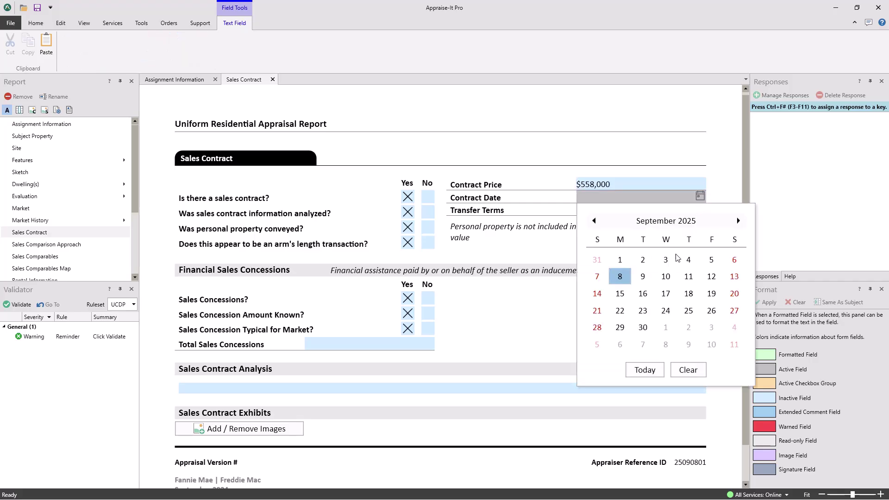
left_click(668, 261)
left_click(701, 210)
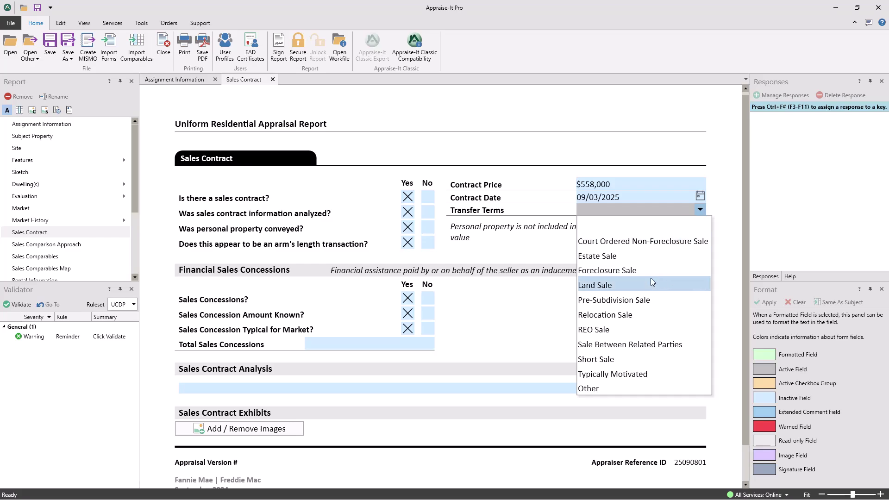
left_click(604, 360)
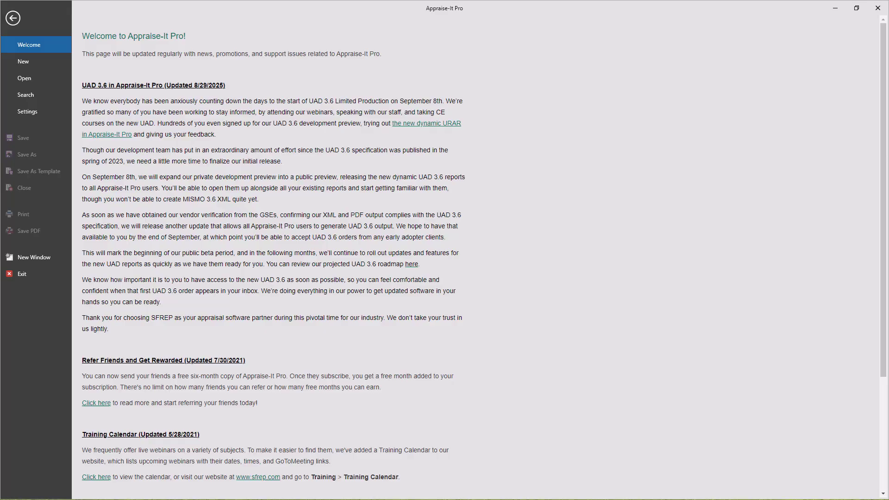
Leave the Welcome page and run Check for Updates from the Support commands.
left_click(12, 19)
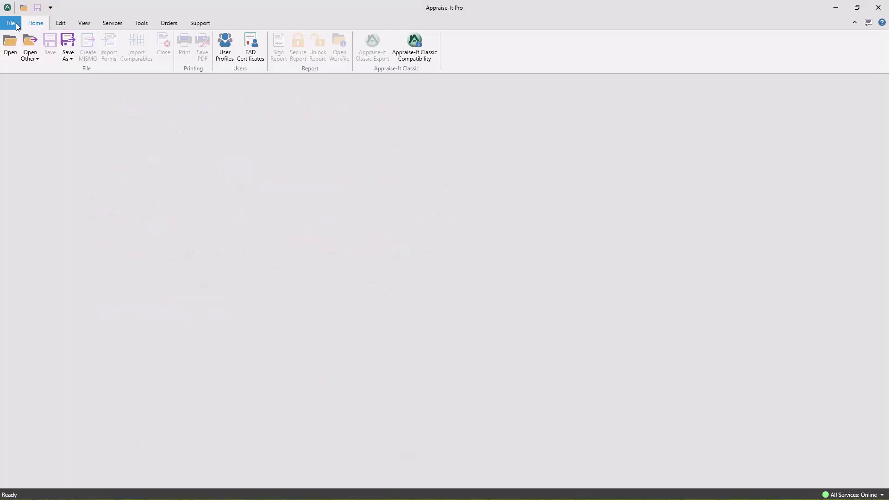
left_click(204, 24)
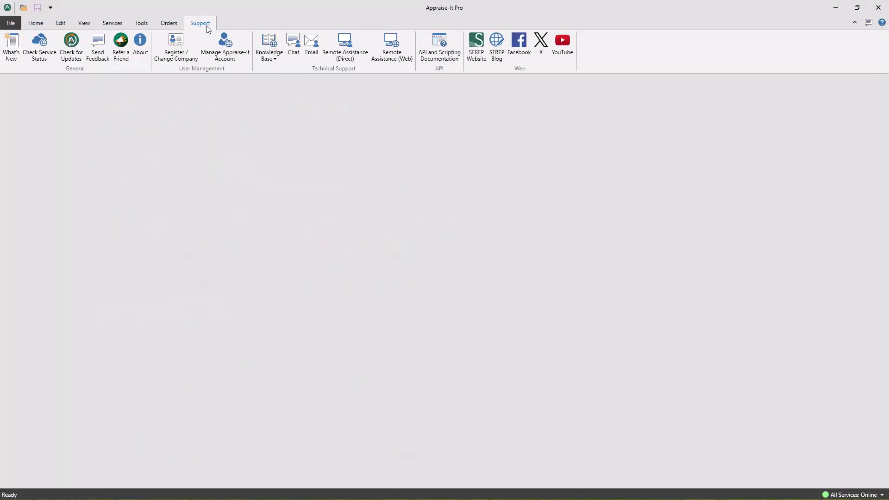
left_click(71, 46)
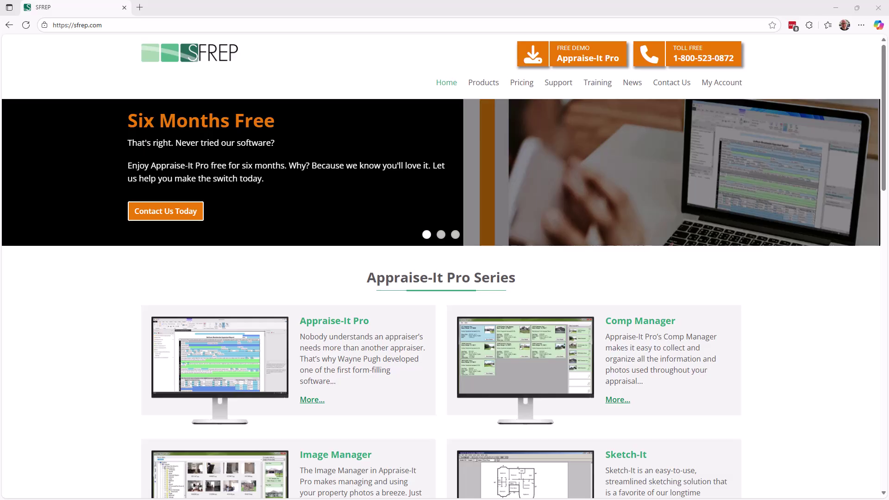
Download the free Appraise-It Pro demo installer aipro.exe and save it to the Desktop.
left_click(577, 58)
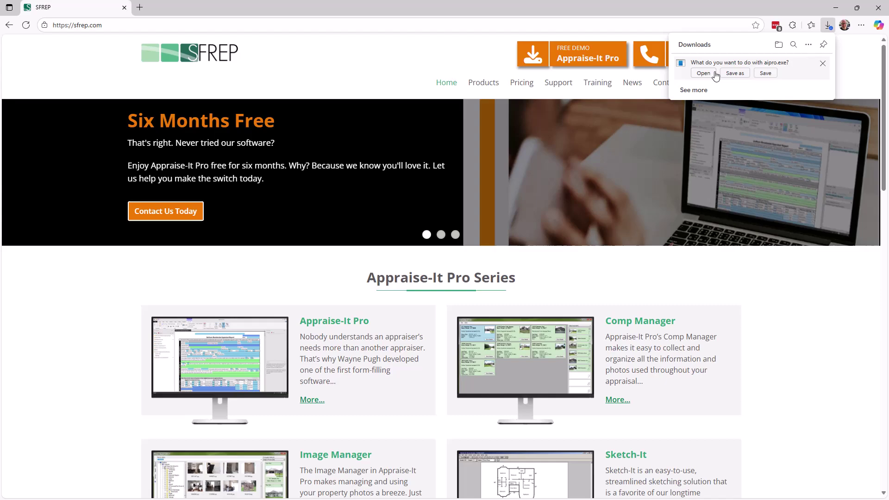
left_click(735, 73)
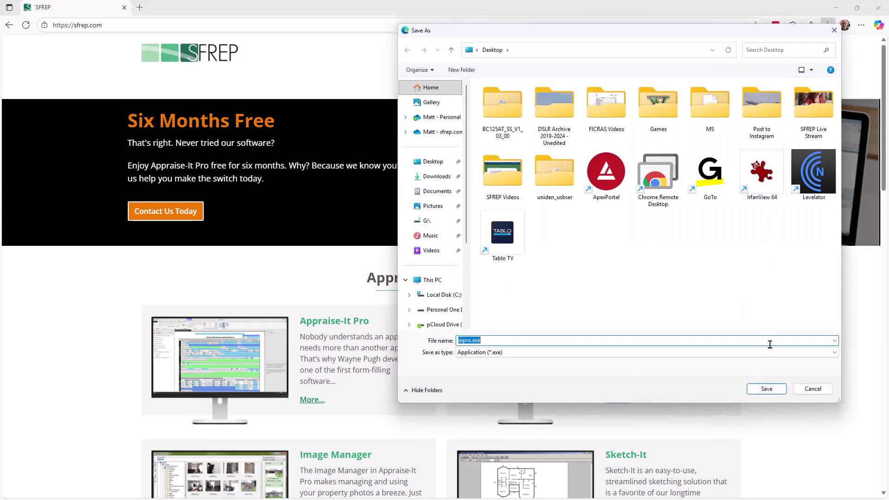
left_click(767, 389)
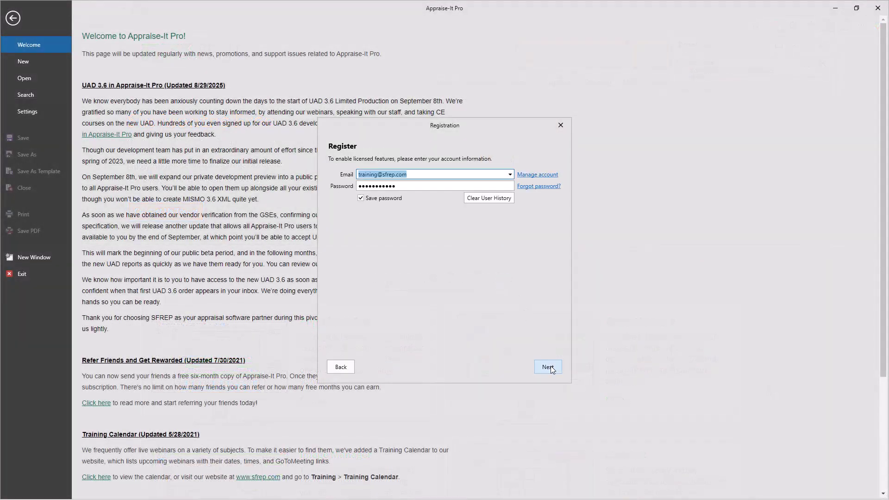
Register with the training account, then enter the appraiser's first and last signature name.
left_click(548, 367)
left_click(548, 367)
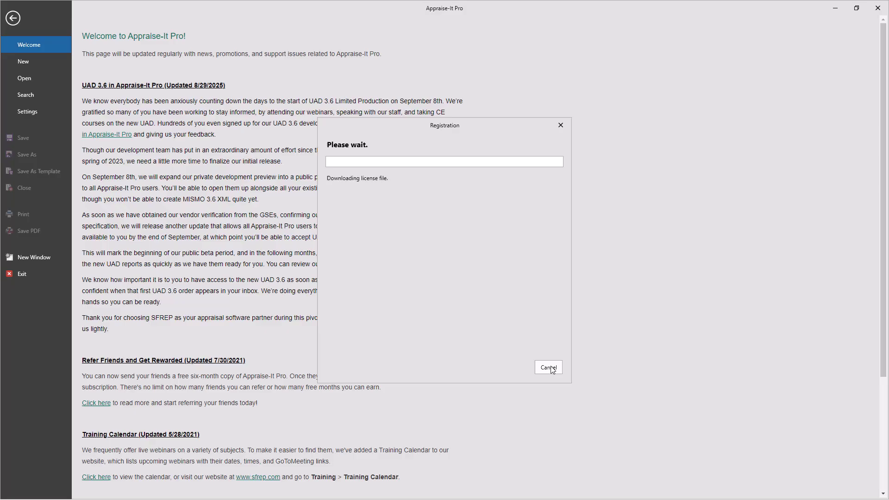
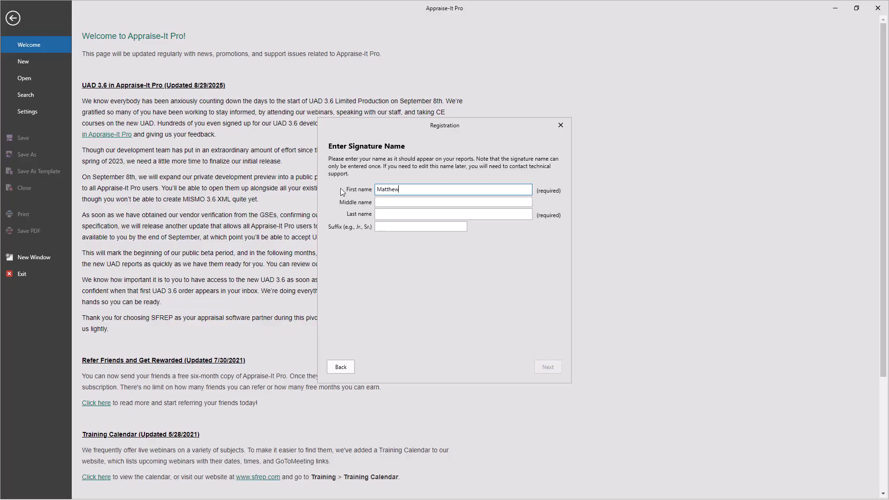
key("Tab")
key("Tab")
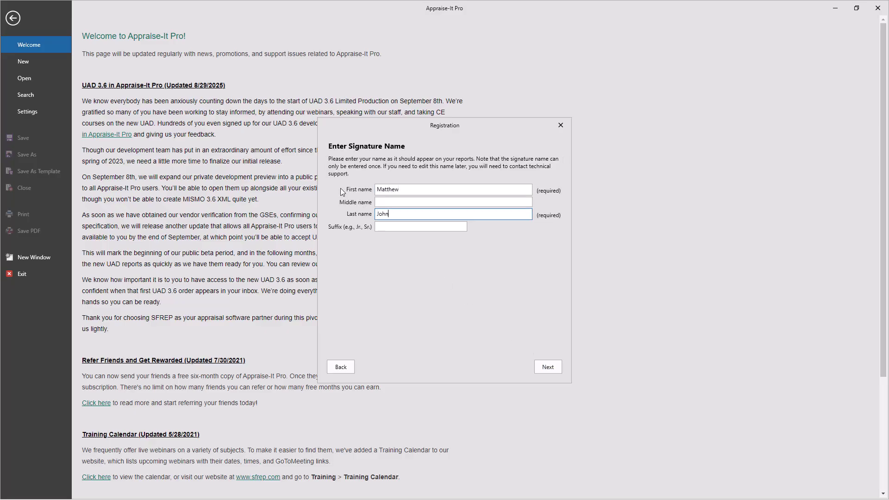
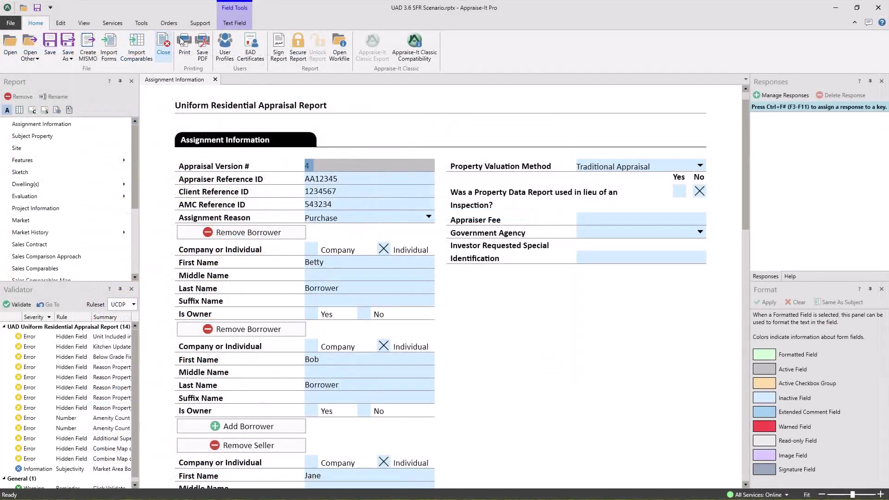
Sign the report, save the corrected profile first name, then load training.sfrep.com in Edge.
left_click(278, 46)
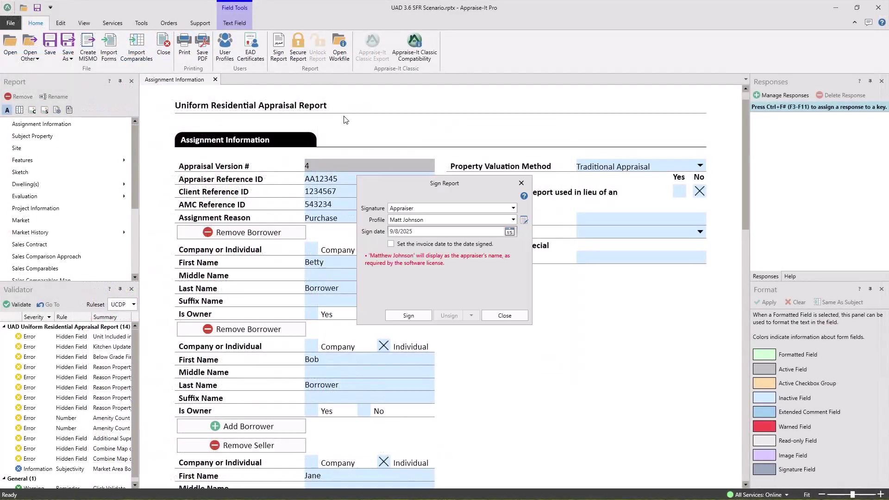
left_click(394, 317)
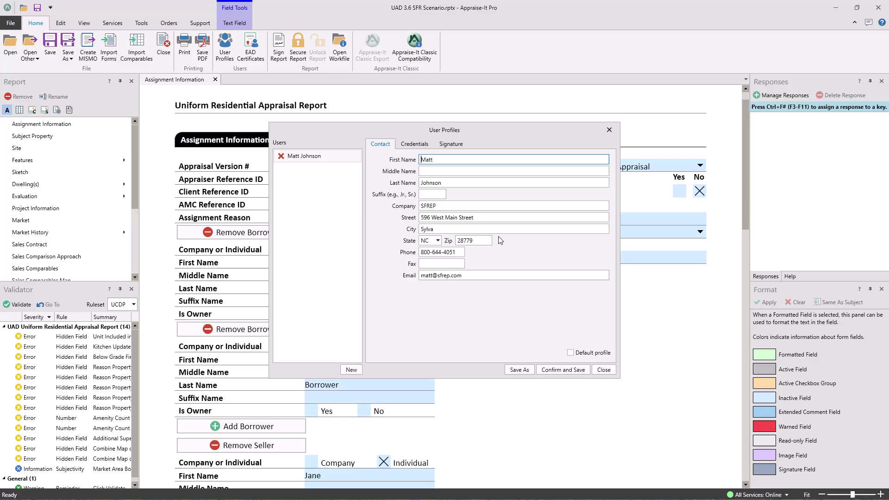
left_click(448, 183)
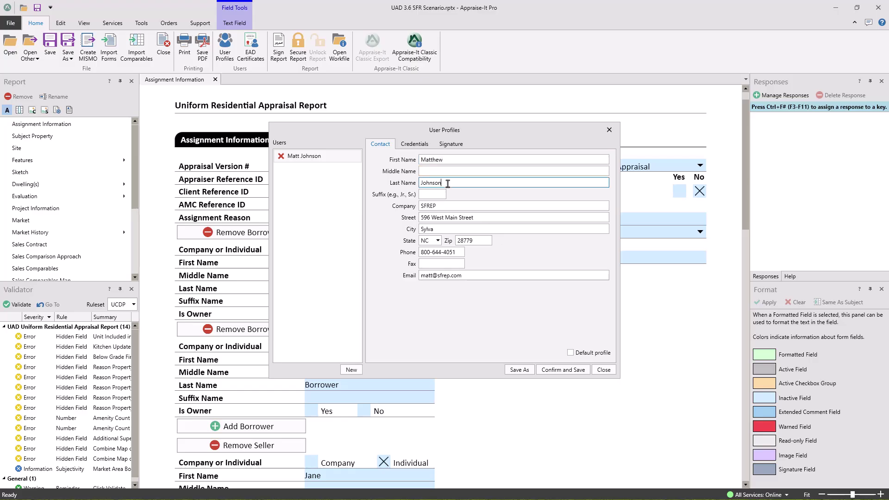
left_click(545, 367)
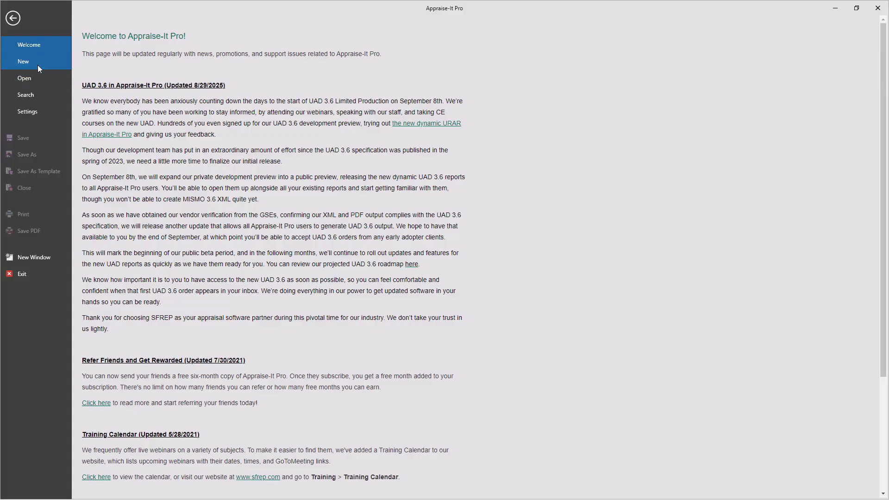
left_click(38, 65)
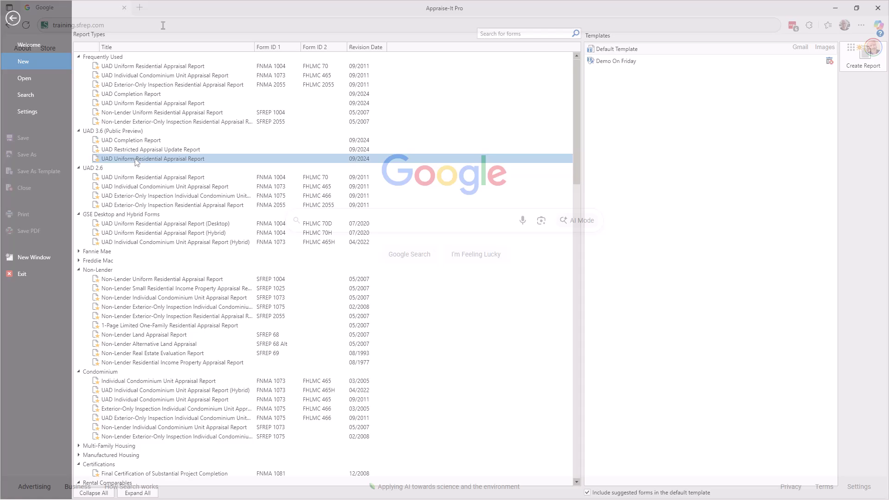
key("Return")
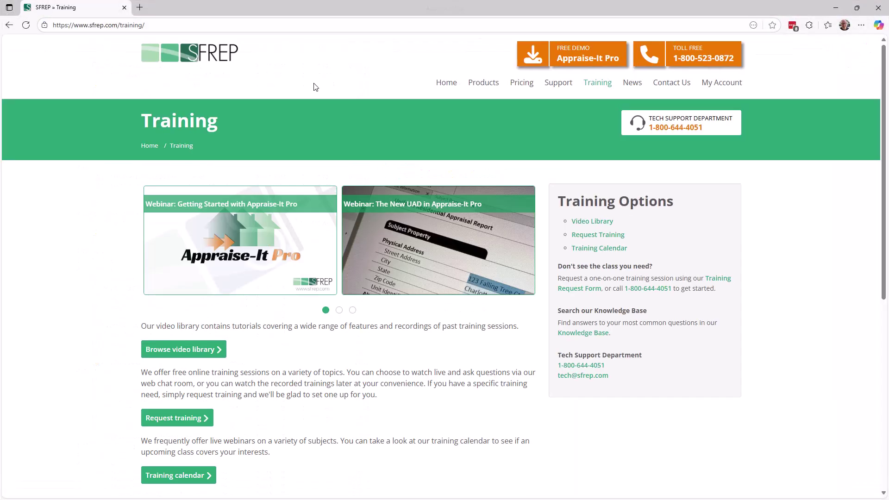
Open the SFREP Training Calendar and view a September 2025 webinar event.
left_click(602, 249)
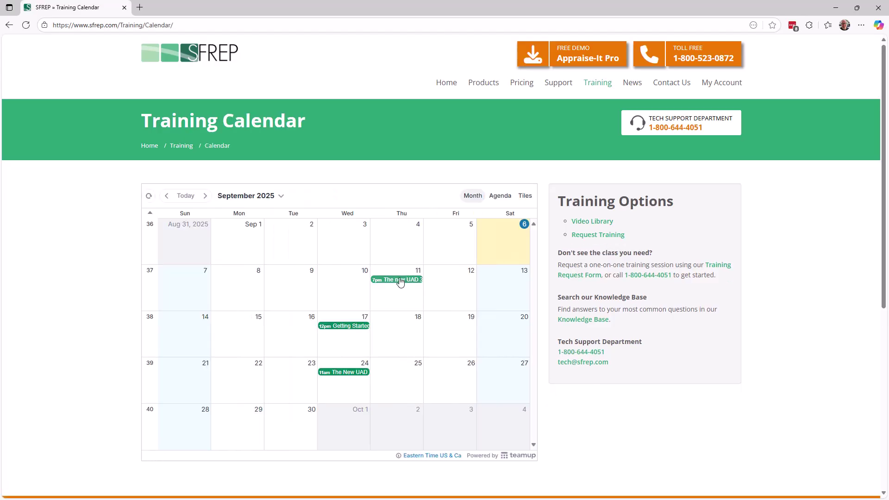
mouse_move(408, 280)
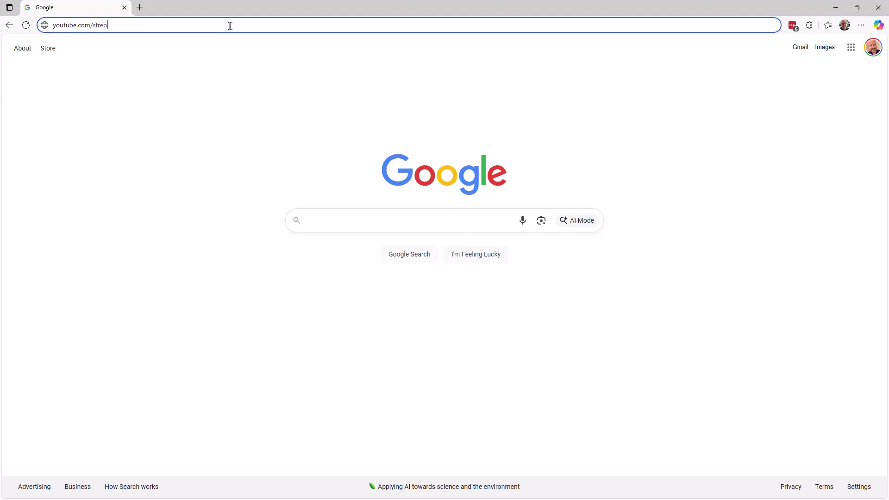
Load youtube.com/sfrep and show the channel's Live tab of upcoming webinars.
key("Return")
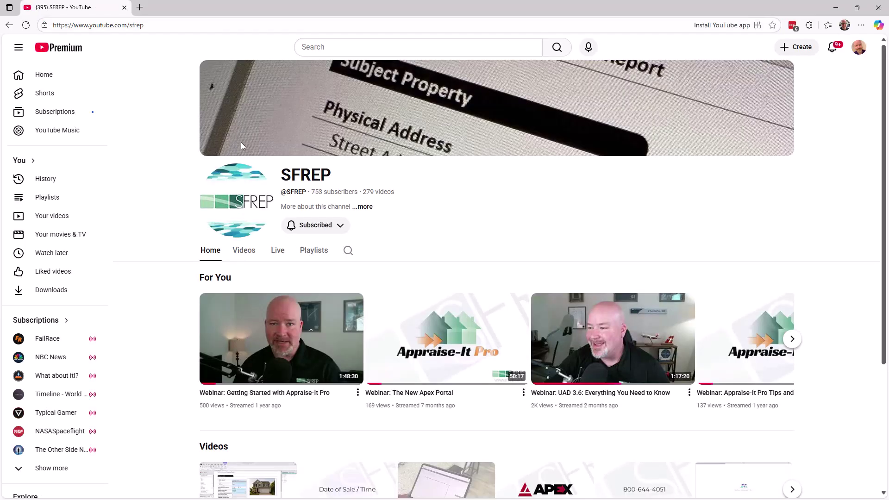
left_click(277, 250)
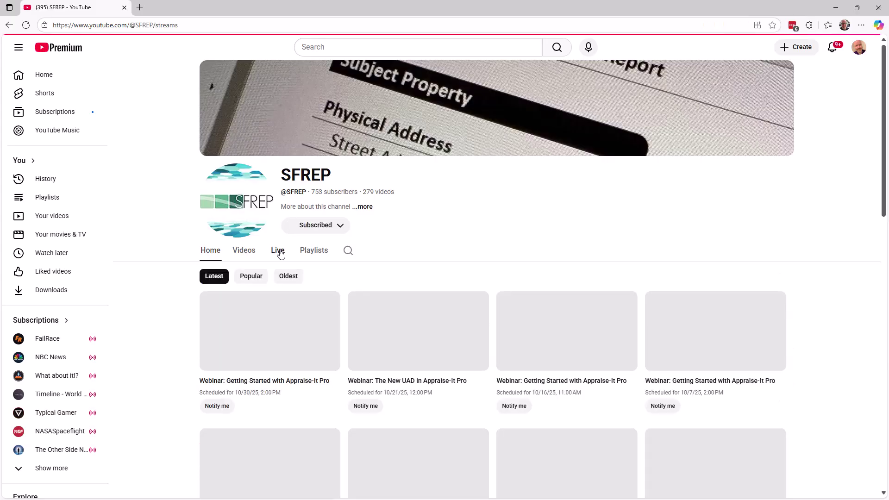